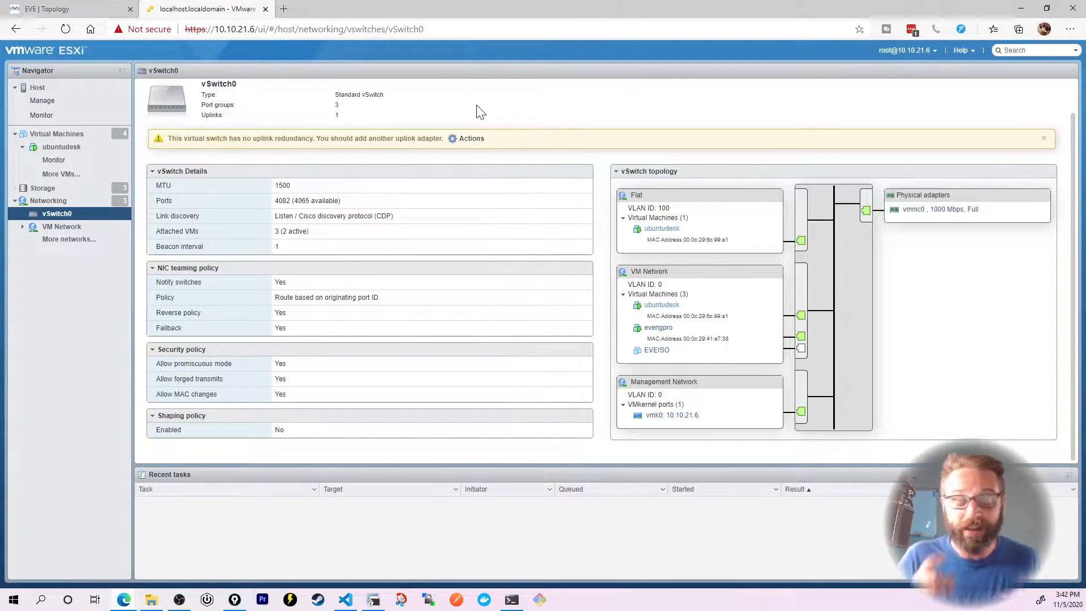
- Switch to the EVE-NG topology, start adding a network on the canvas and check the available network types
click(37, 15)
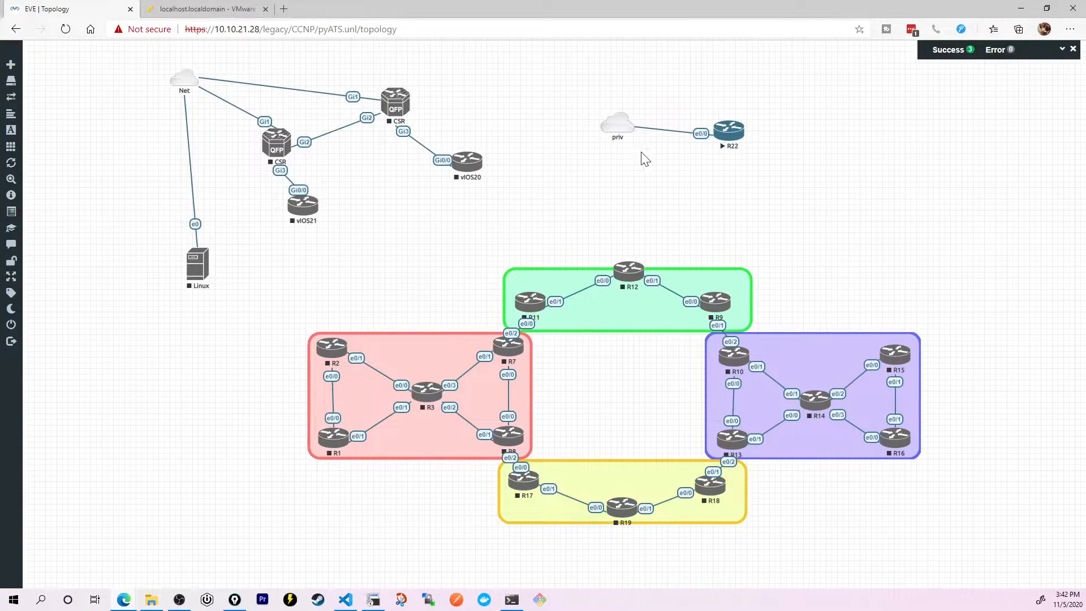
right_click(546, 171)
click(595, 205)
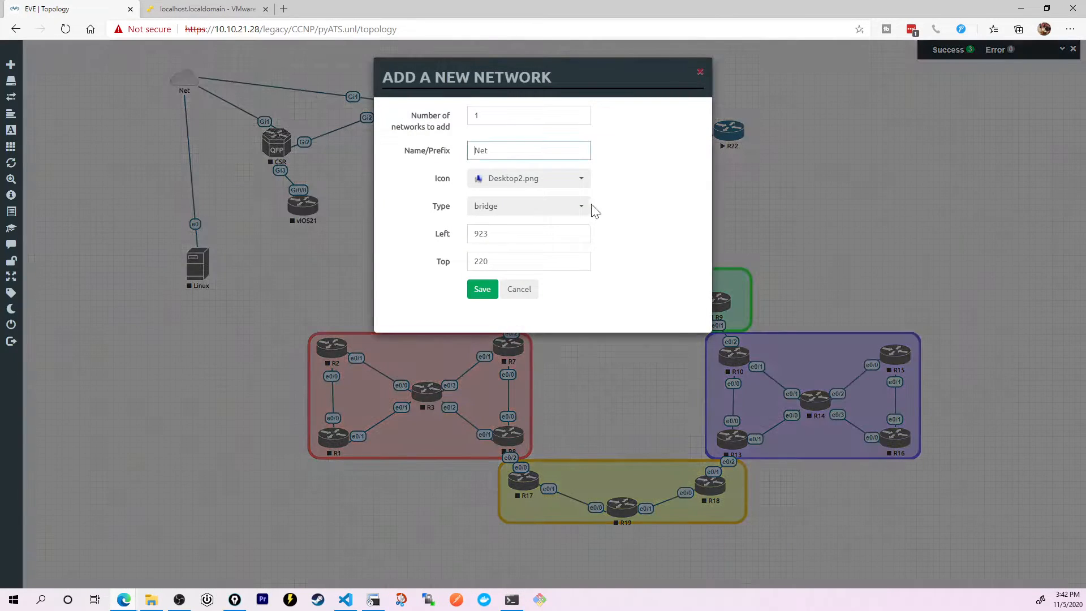
click(521, 208)
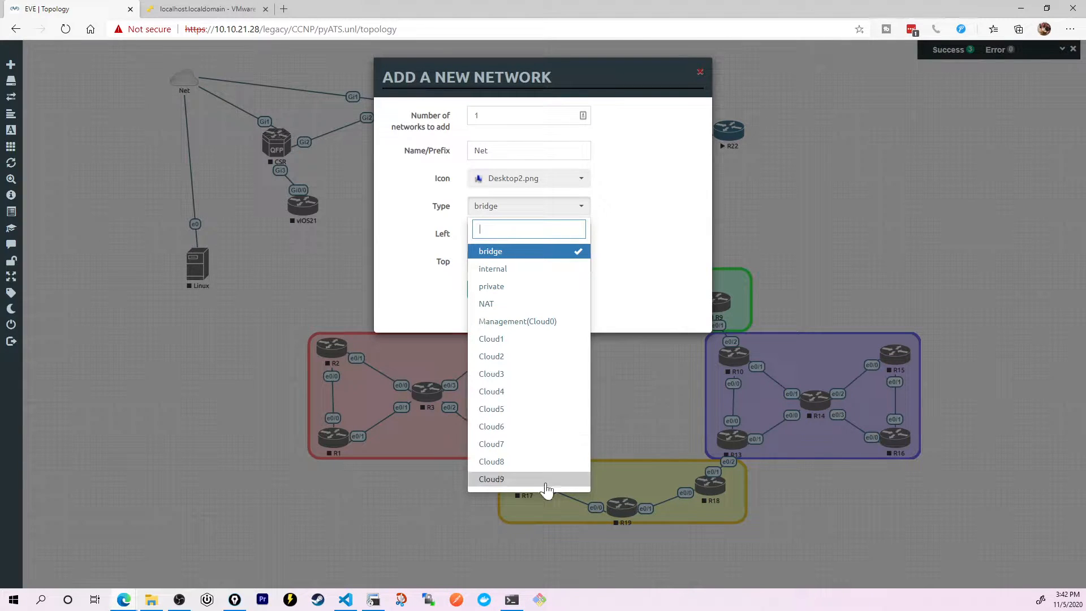
click(640, 284)
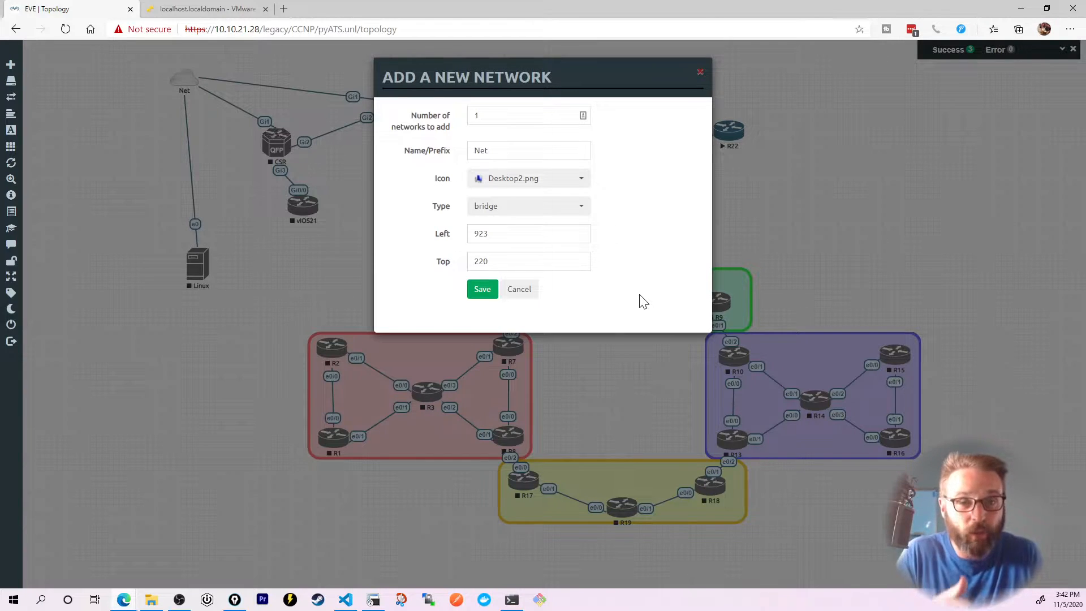
- Switch to VMware ESXi, open the evengpro virtual machine's settings and add a network adapter
click(217, 8)
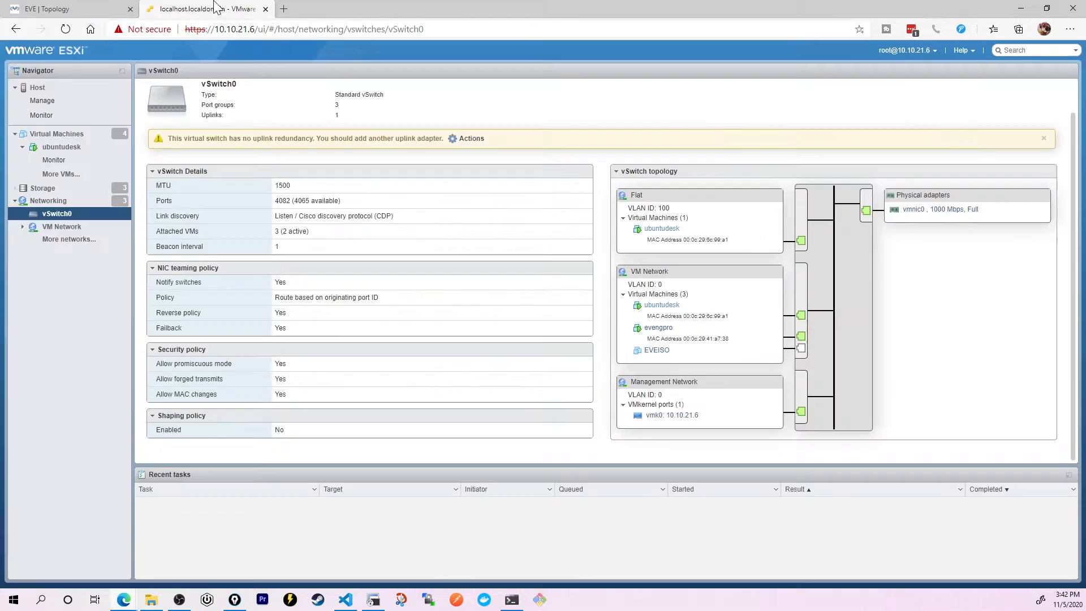
click(81, 135)
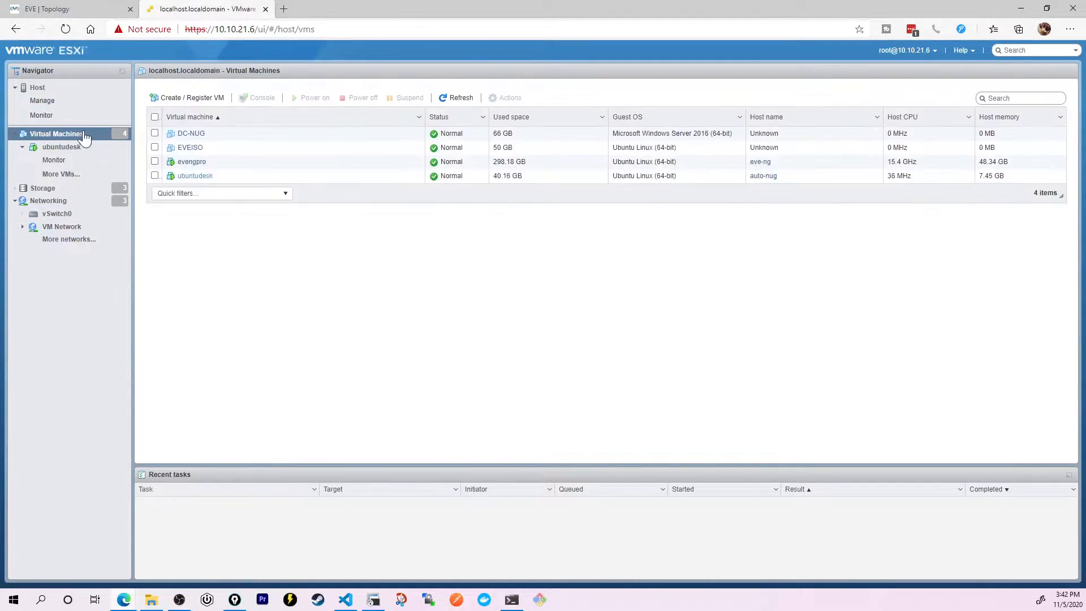
click(191, 163)
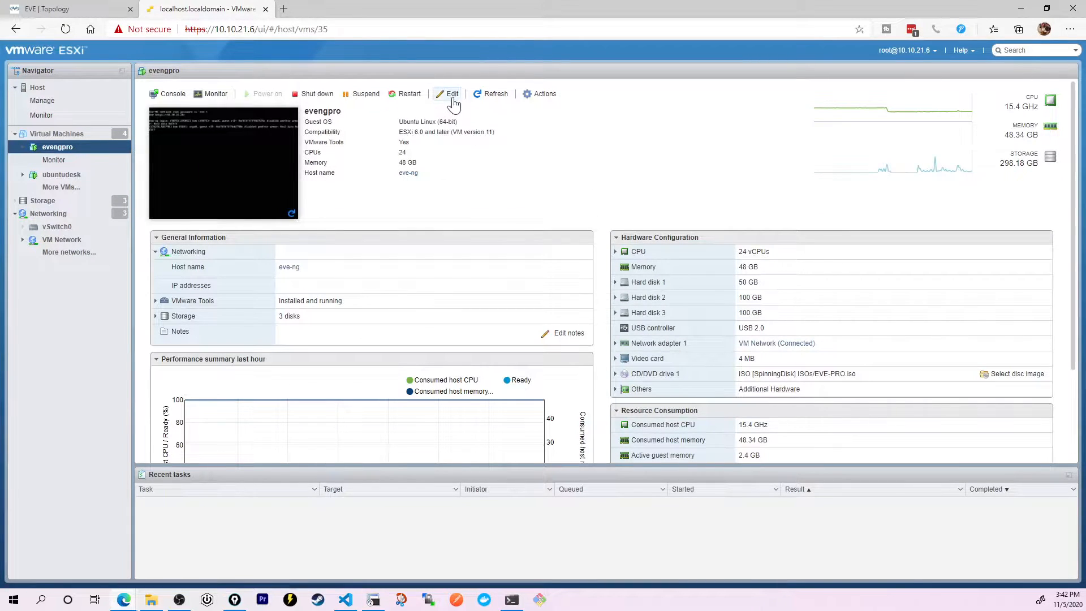
click(452, 99)
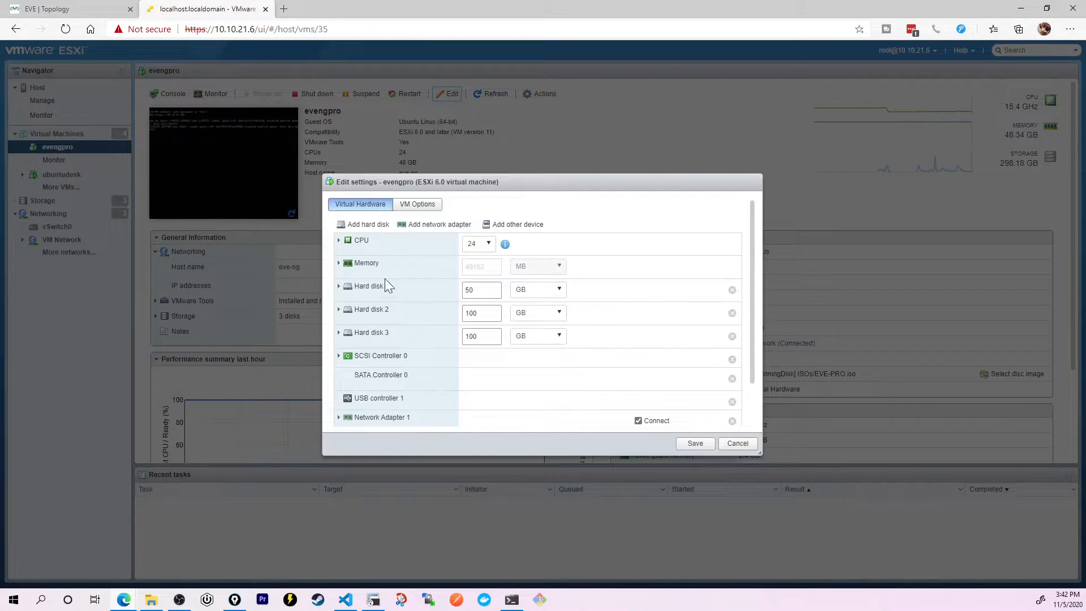
click(440, 225)
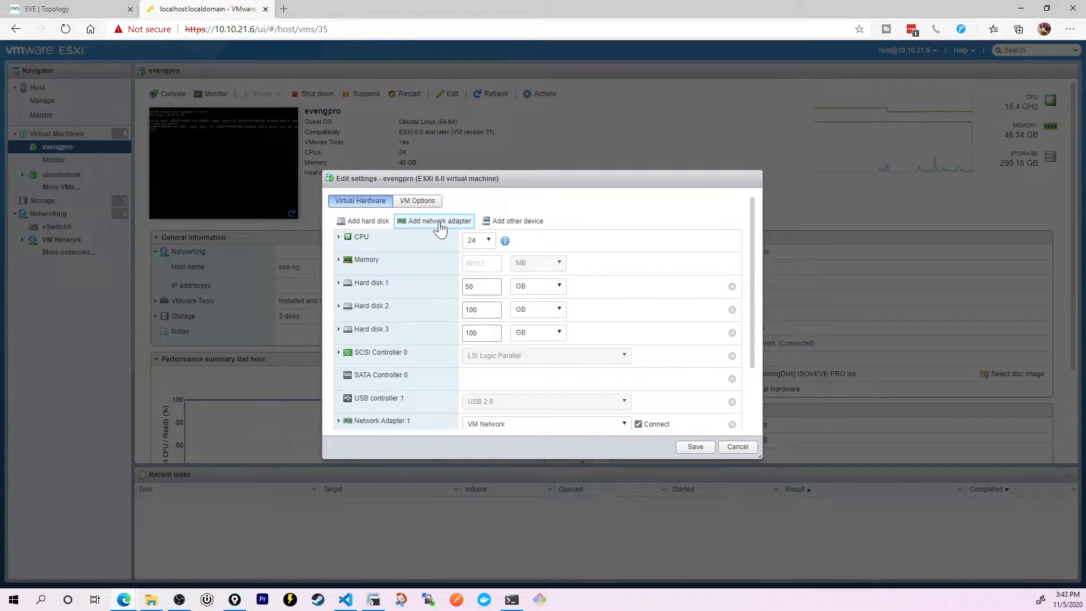
scroll(546, 257, down, 3)
key(ctrl+shift+3)
mouse_move(430, 344)
mouse_down()
mouse_move(465, 343)
mouse_move(458, 356)
mouse_move(648, 223)
mouse_up()
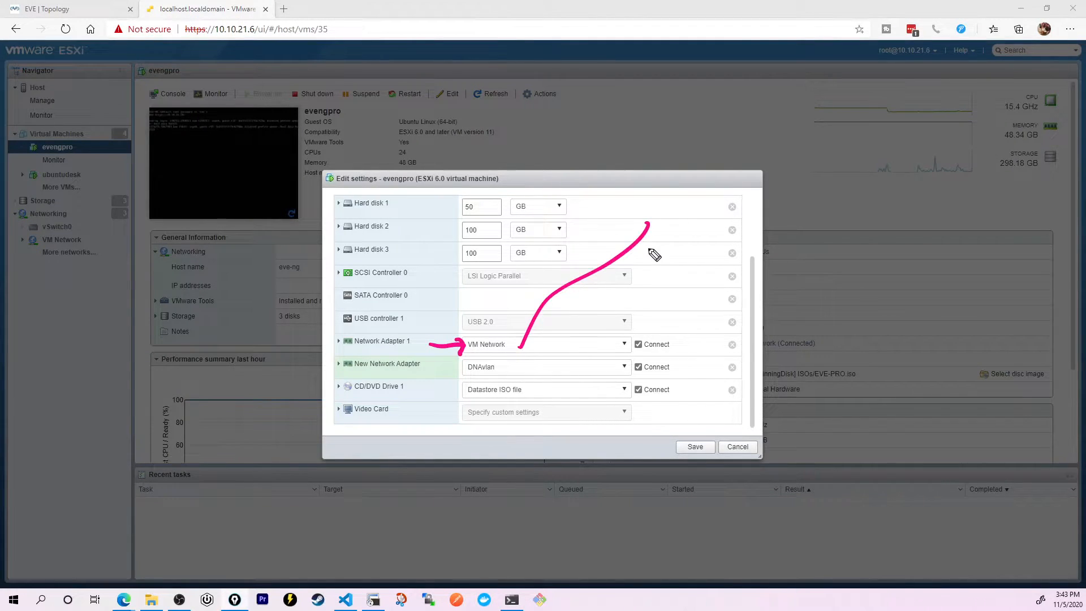
key(Escape)
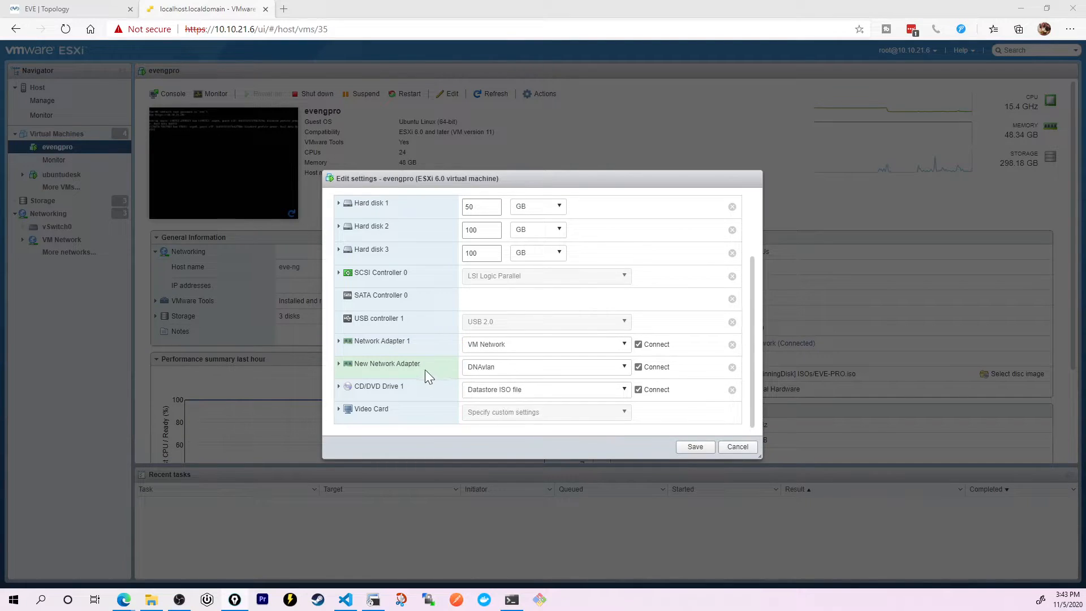
- Assign the new network adapter to the Flat port group and save evengpro's settings
click(481, 367)
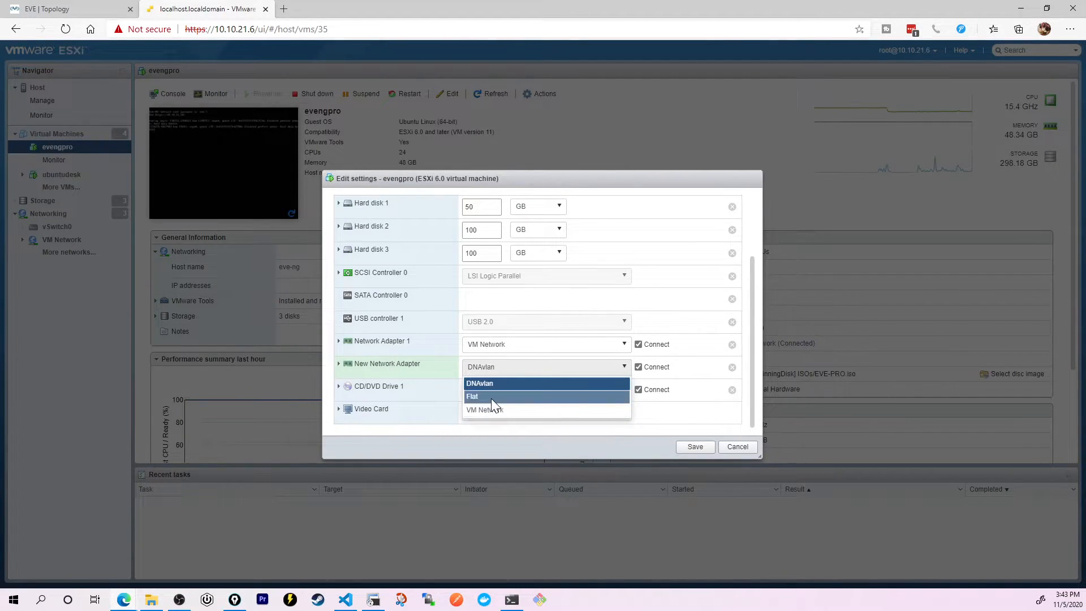
click(488, 396)
click(695, 447)
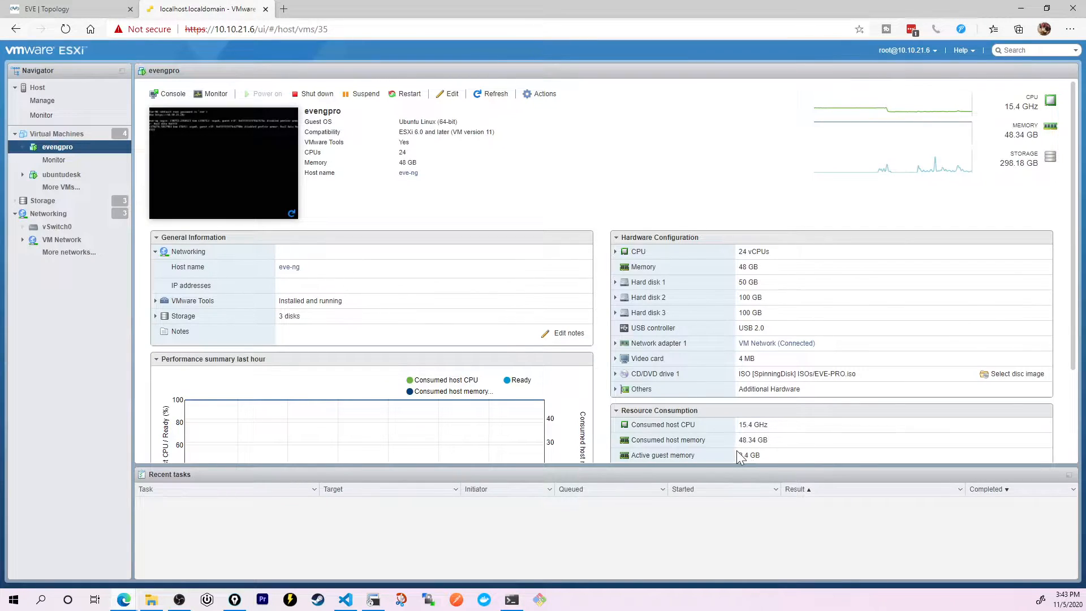
mouse_move(847, 446)
mouse_down()
mouse_move(860, 470)
mouse_move(854, 506)
mouse_move(880, 485)
mouse_up()
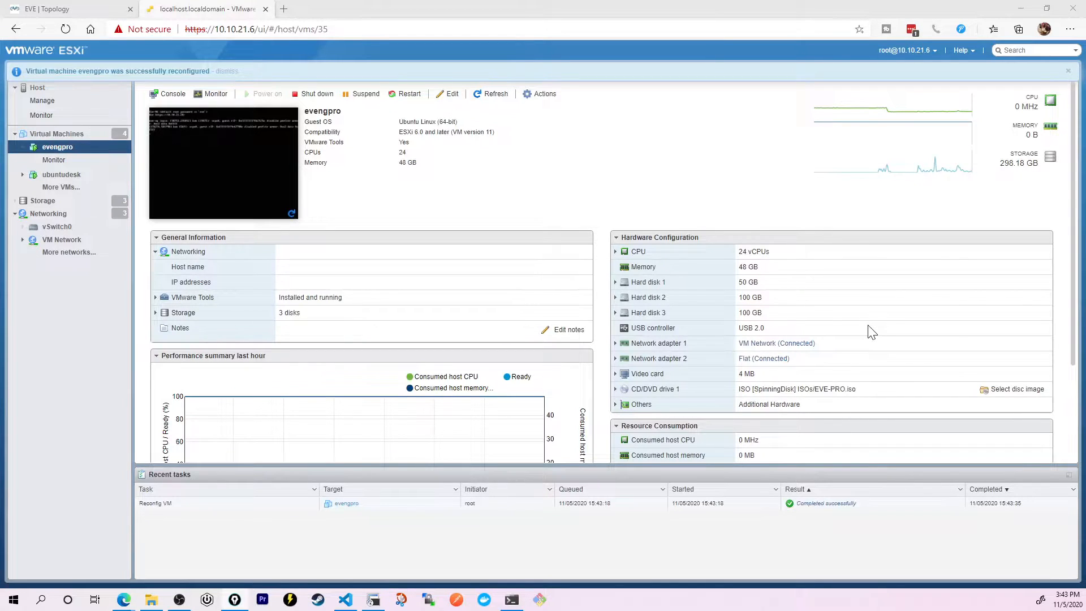
mouse_move(902, 344)
mouse_down()
mouse_move(821, 357)
mouse_move(838, 376)
mouse_up()
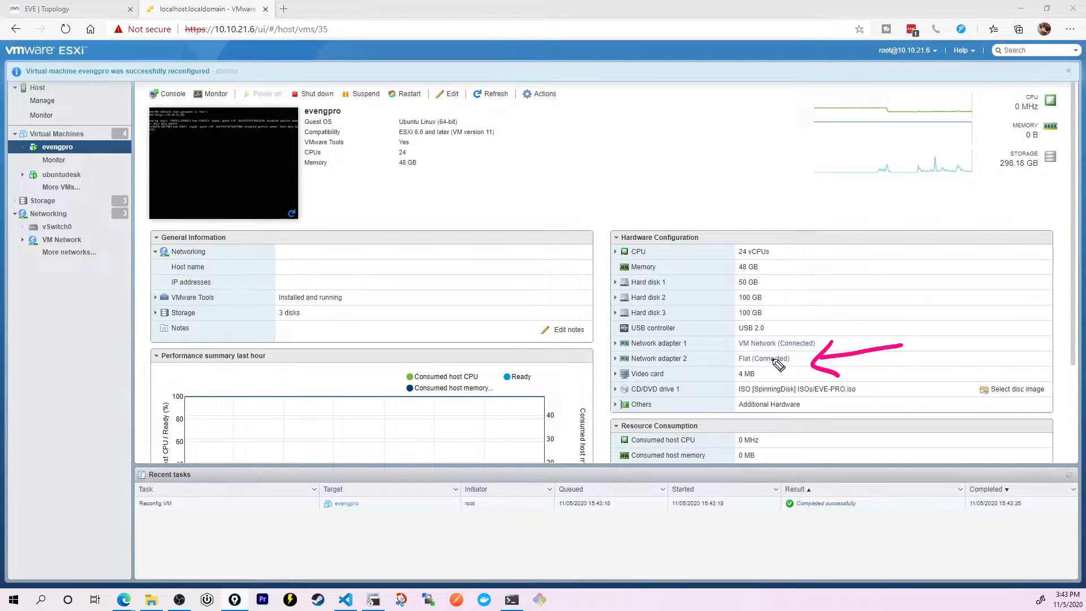
drag(842, 327, 802, 357)
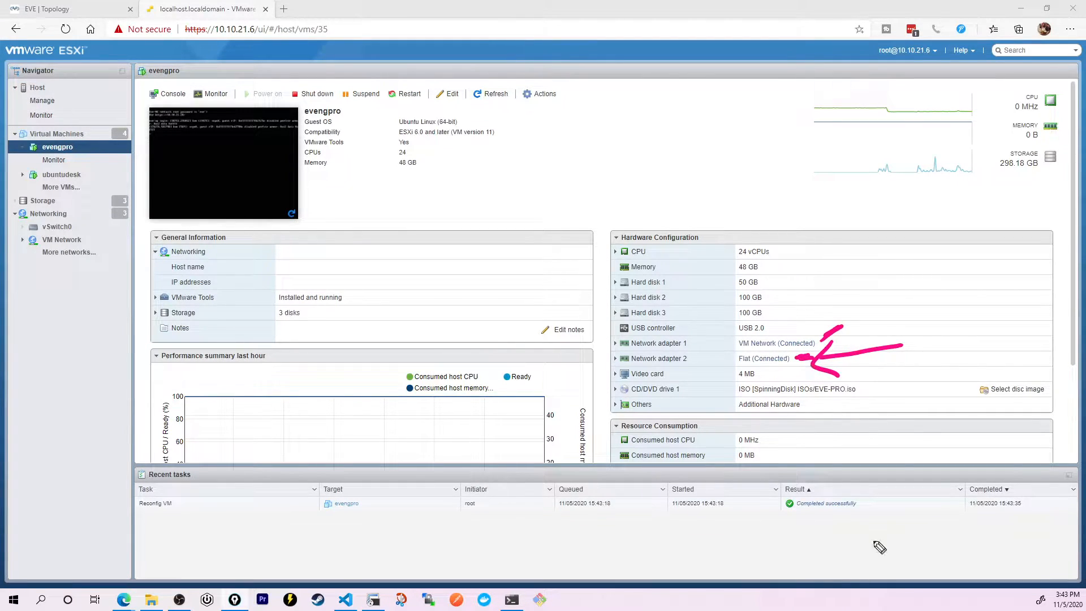
mouse_move(790, 195)
mouse_down()
mouse_move(792, 217)
mouse_move(837, 215)
mouse_move(840, 188)
mouse_move(857, 214)
mouse_up()
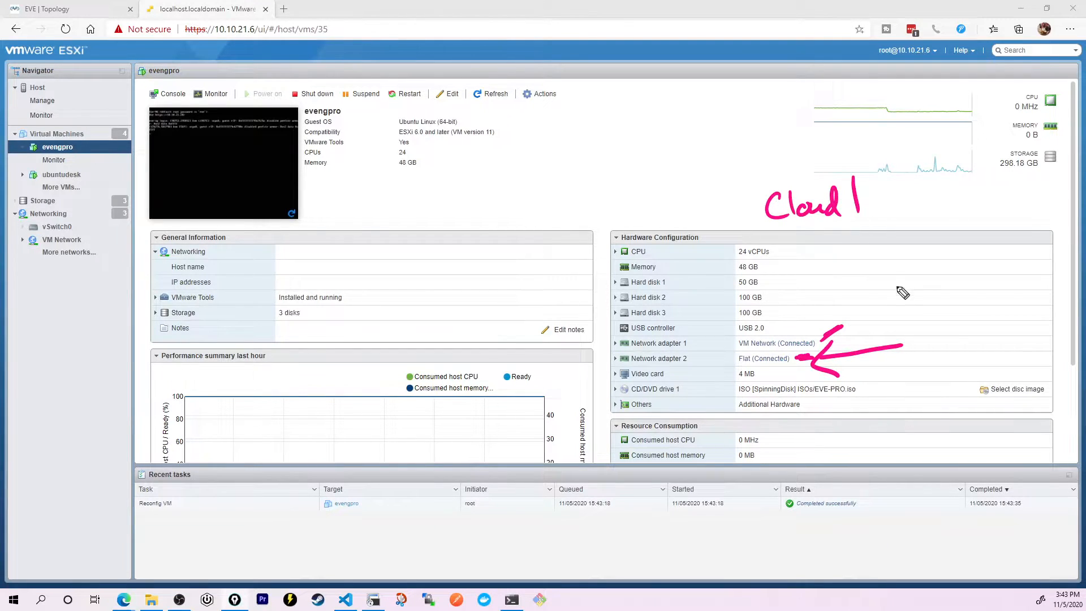
drag(694, 358, 700, 365)
drag(692, 362, 733, 363)
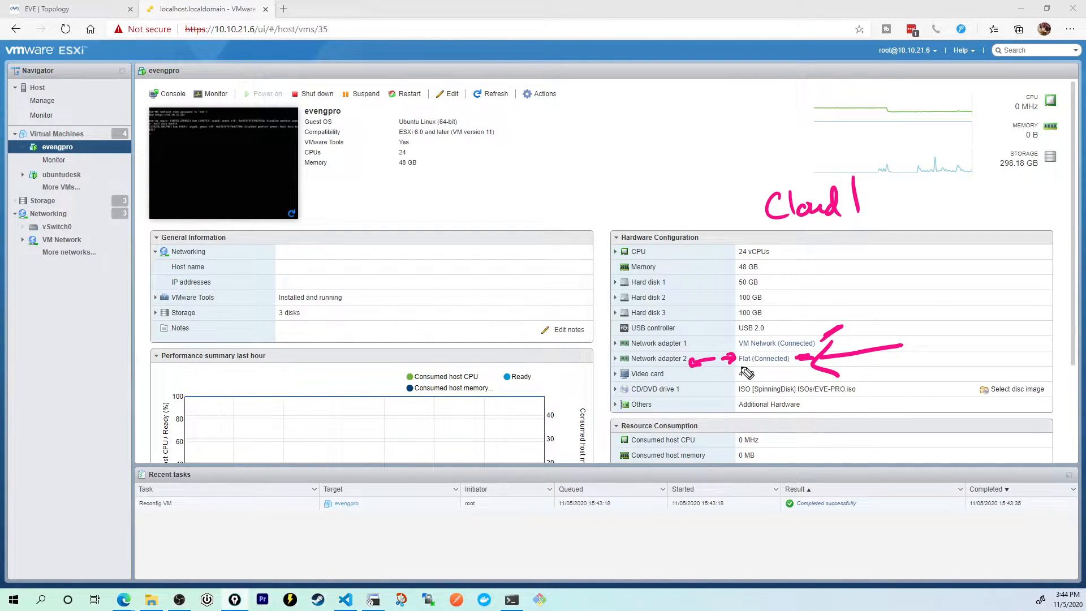
key(Escape)
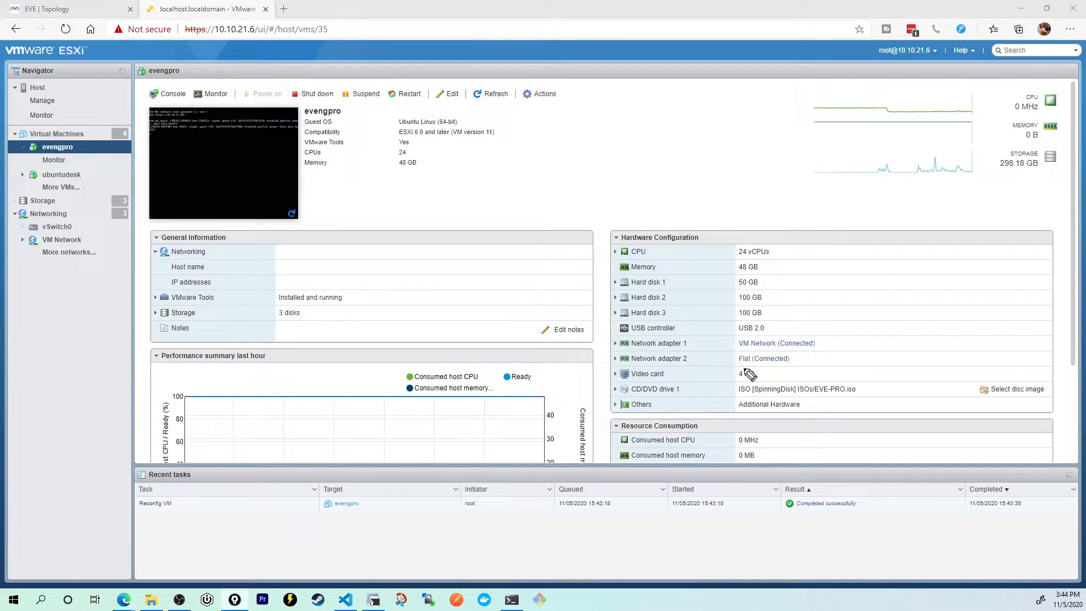
- Open vSwitch0 and examine which virtual machines are attached to its Flat and VM Network port groups
click(74, 229)
scroll(559, 353, down, 1)
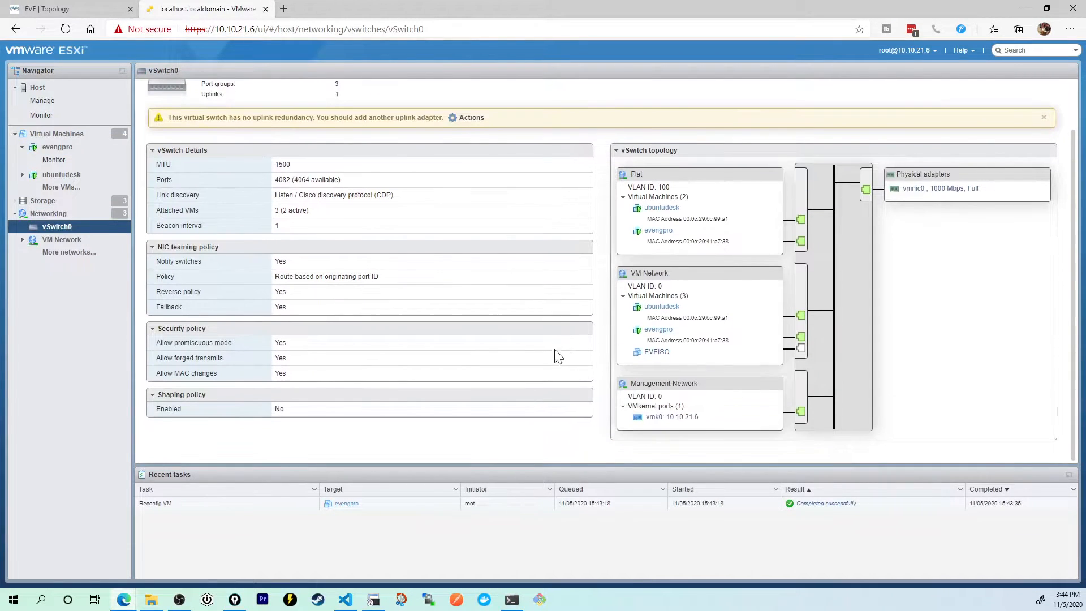
key(ctrl+shift+3)
mouse_move(680, 329)
mouse_down()
mouse_move(699, 328)
mouse_move(699, 306)
mouse_move(752, 325)
mouse_up()
mouse_move(761, 308)
mouse_down()
mouse_move(773, 318)
mouse_move(781, 305)
mouse_move(817, 310)
mouse_move(842, 292)
mouse_up()
click(769, 319)
click(790, 314)
click(828, 306)
mouse_move(689, 215)
mouse_down()
mouse_move(707, 214)
mouse_move(687, 233)
mouse_up()
click(678, 186)
drag(678, 186, 723, 211)
mouse_move(729, 197)
mouse_down()
mouse_move(735, 210)
mouse_move(801, 209)
mouse_up()
click(759, 208)
click(789, 202)
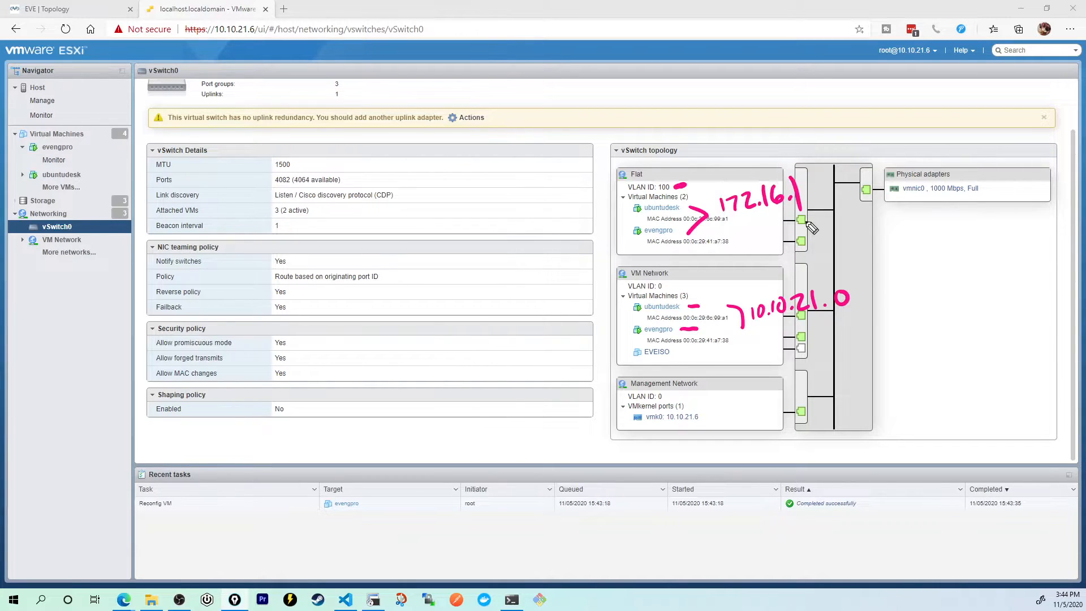
- Open the ubuntudesk virtual machine's console and list its IP addresses in a terminal with "ip add"
click(61, 174)
click(206, 174)
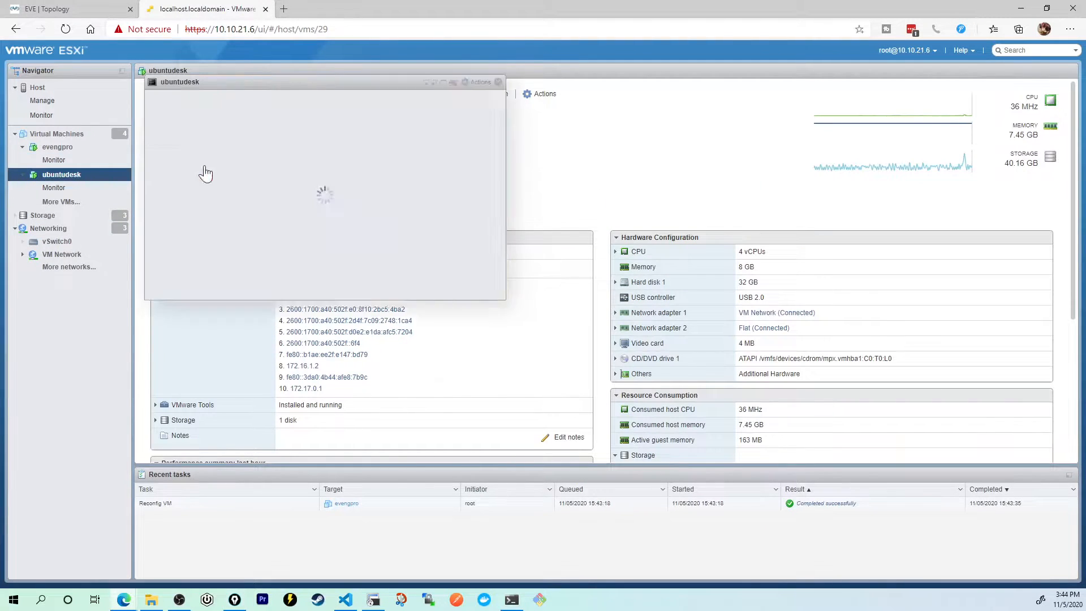
drag(310, 81, 500, 160)
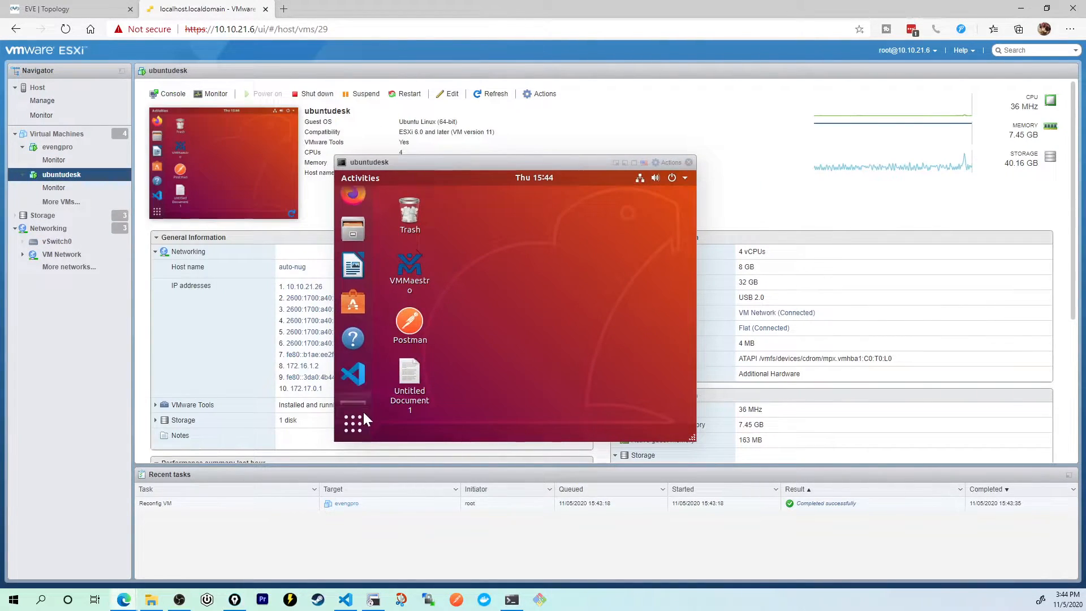
click(363, 408)
text(ip add)
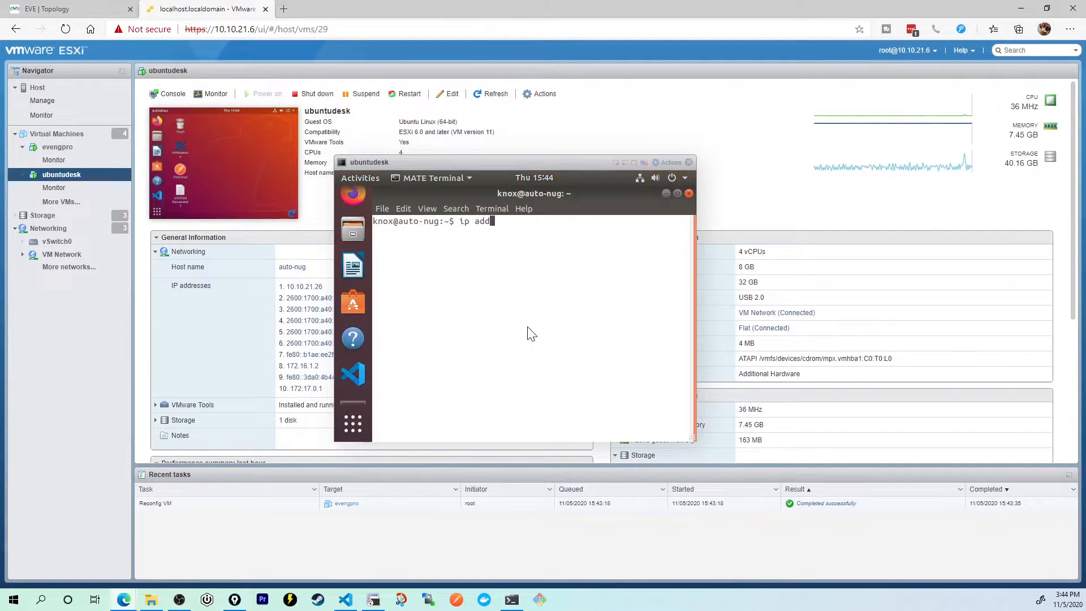
key(Return)
- Examine the IPv4 addresses of the ens160 and ens192 interfaces in the terminal output
scroll(689, 328, up, 6)
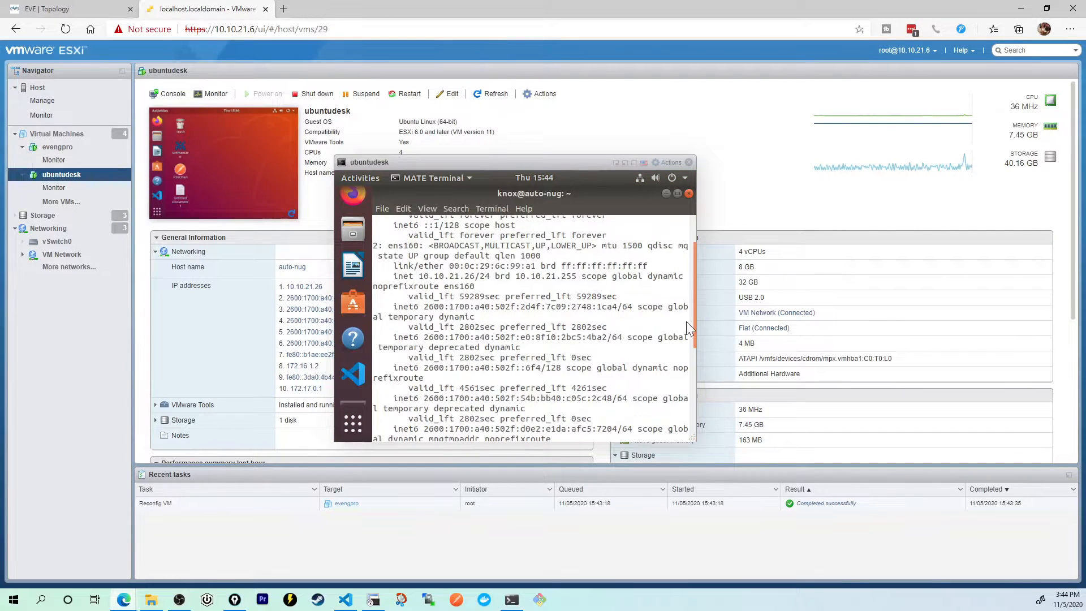
drag(419, 279, 490, 279)
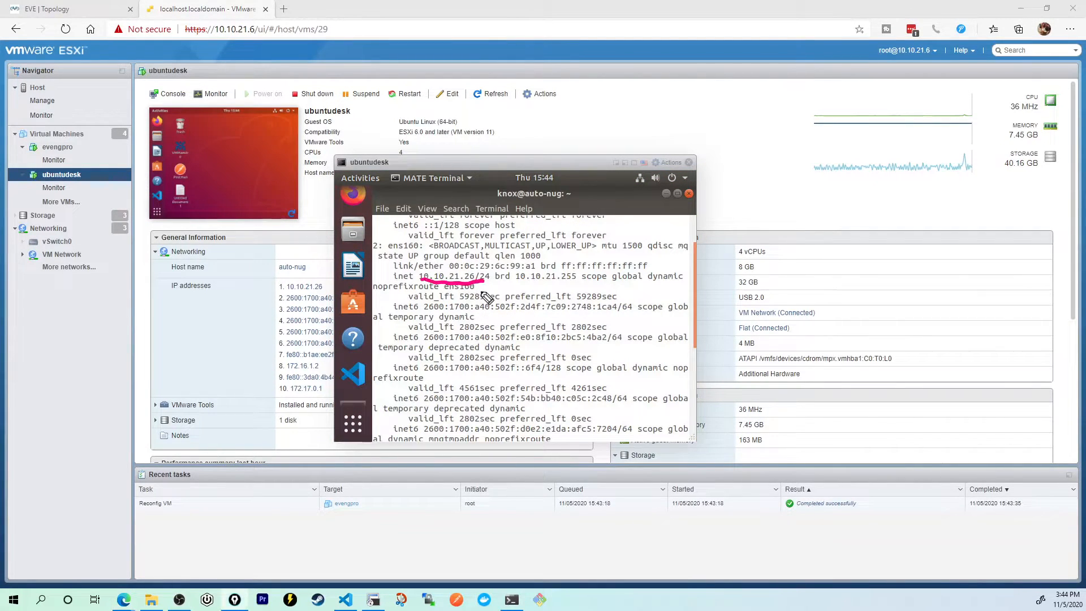
key(Escape)
drag(693, 307, 682, 380)
key(ctrl+2)
drag(417, 399, 493, 396)
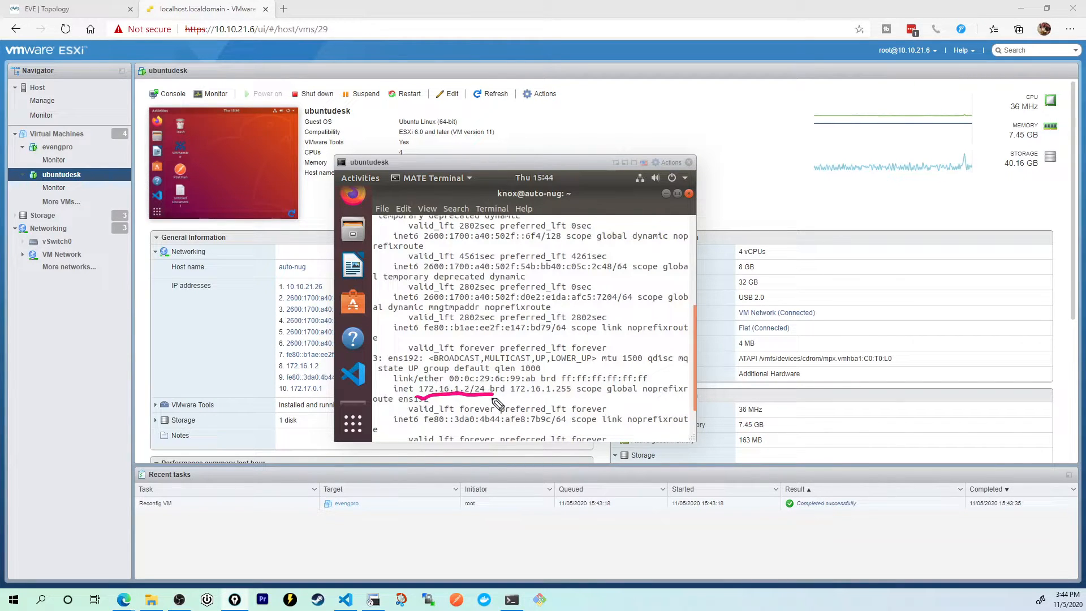
click(394, 335)
mouse_move(395, 336)
mouse_down()
mouse_move(416, 371)
mouse_move(427, 353)
mouse_up()
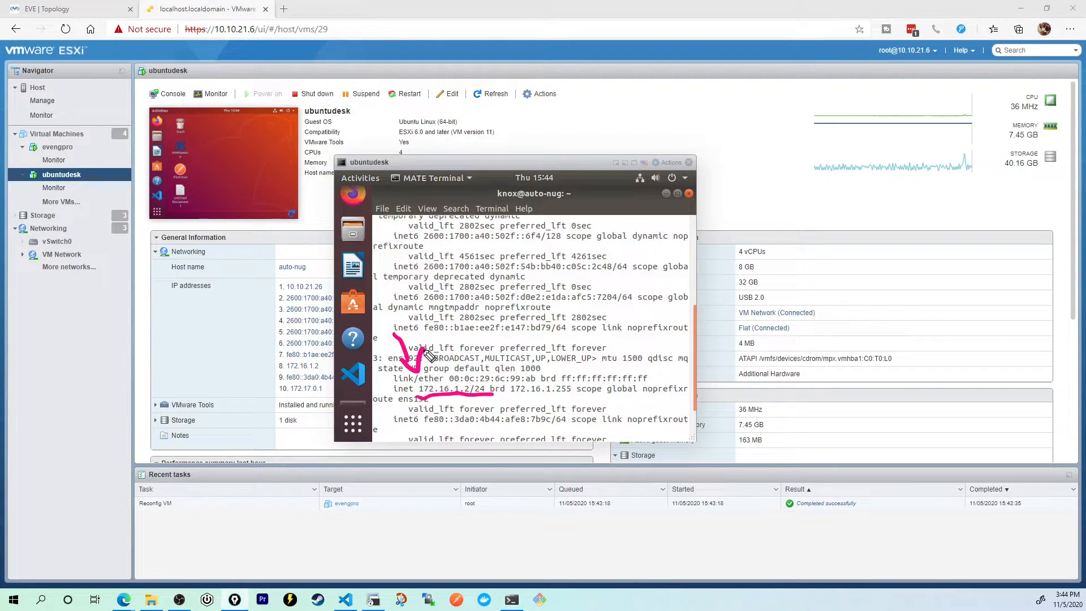
key(Escape)
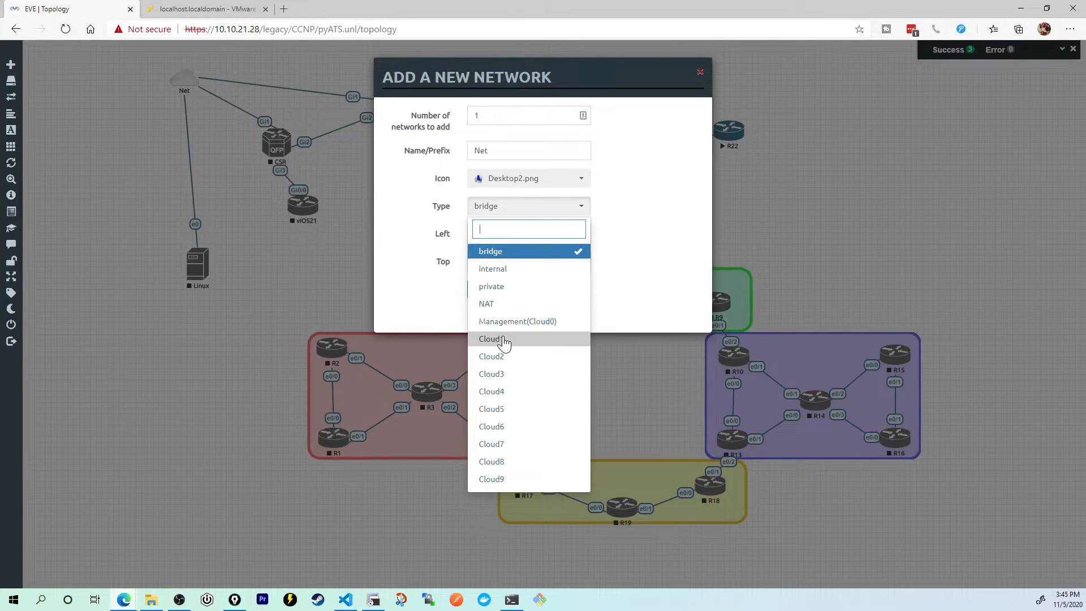
- In the EVE-NG topology, create a network of type Cloud1 named VLAN100 and change its icon to cloud.png
click(501, 340)
drag(503, 151, 387, 129)
text(VLAN100)
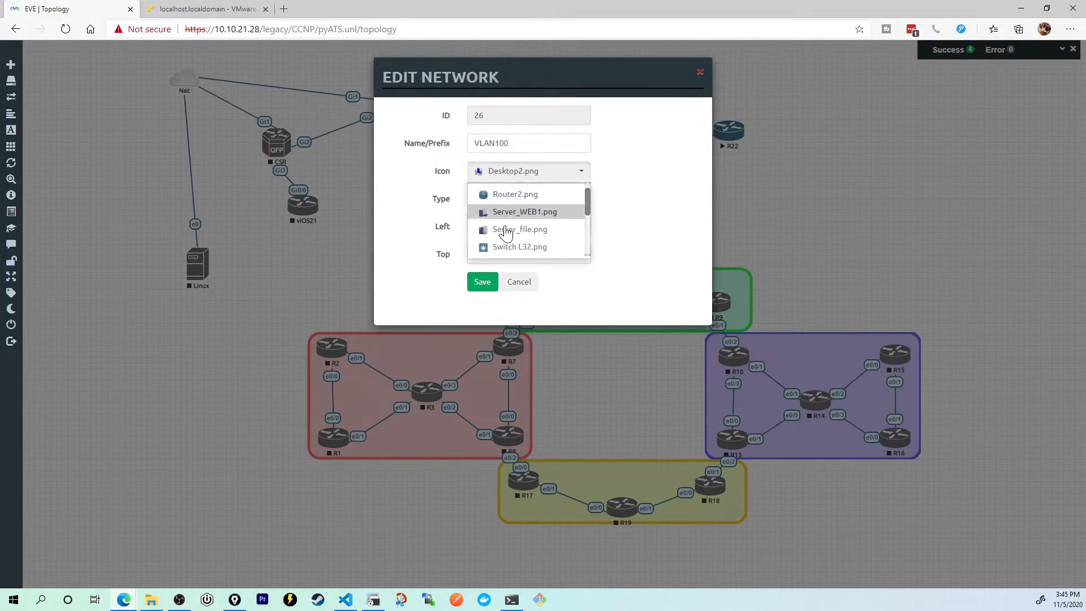
scroll(512, 226, down, 3)
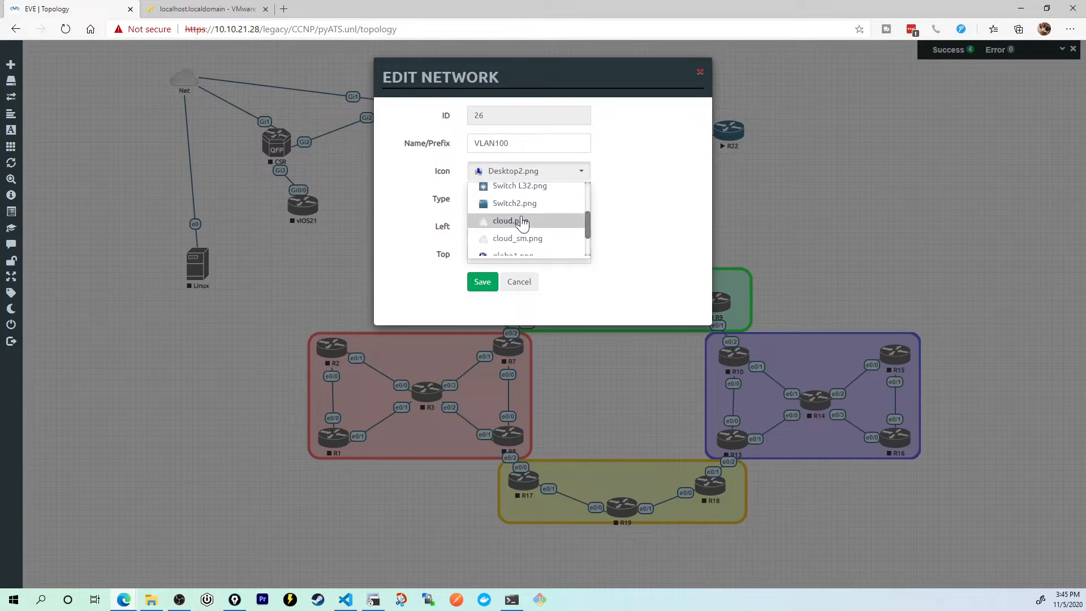
click(521, 222)
click(482, 281)
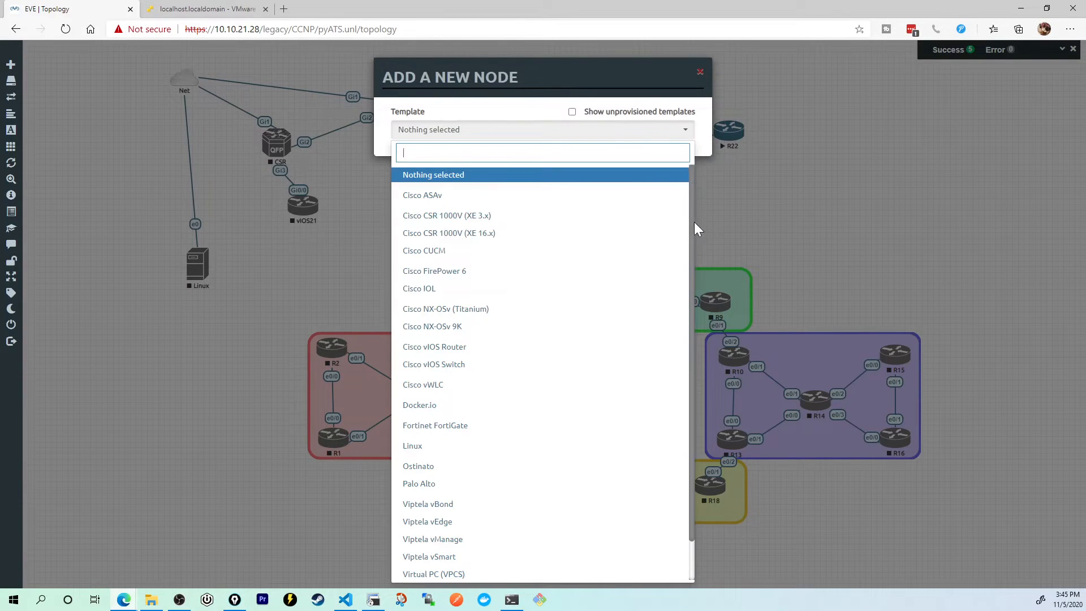
- Add a Cisco IOL router connected through e0/0 to the VLAN100 network, and start it
click(437, 291)
click(567, 293)
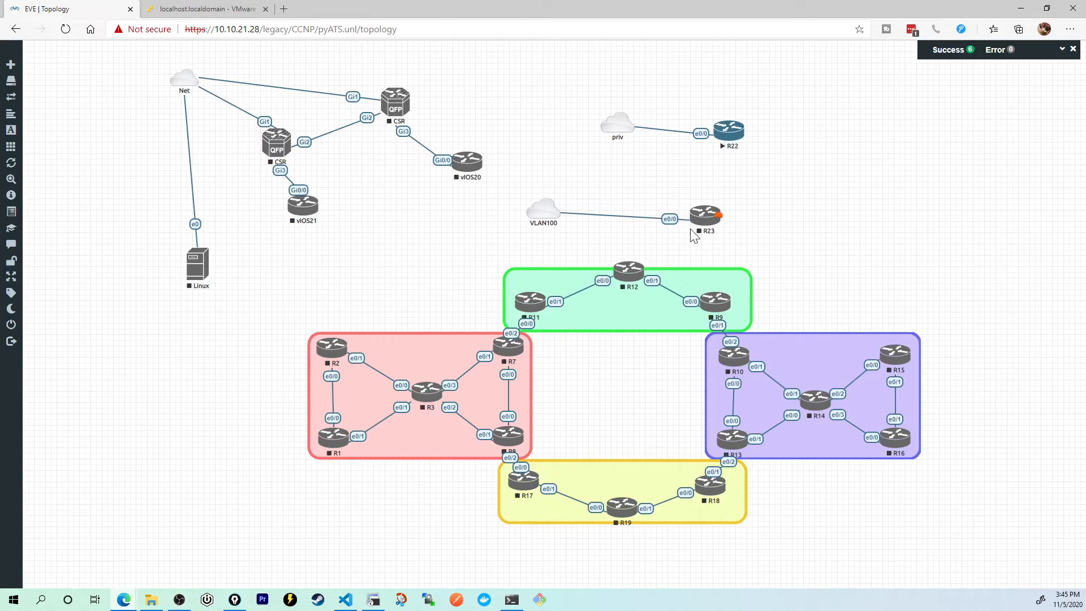
right_click(709, 216)
click(729, 232)
- In ESXi, examine the security settings of the Flat port group, then close them without saving
click(199, 7)
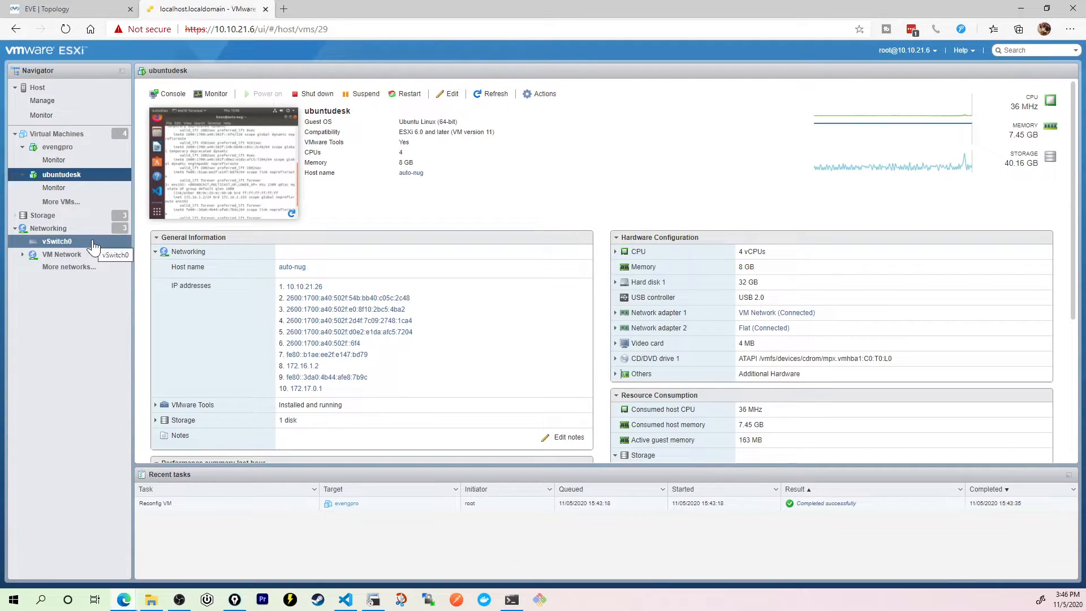
click(72, 232)
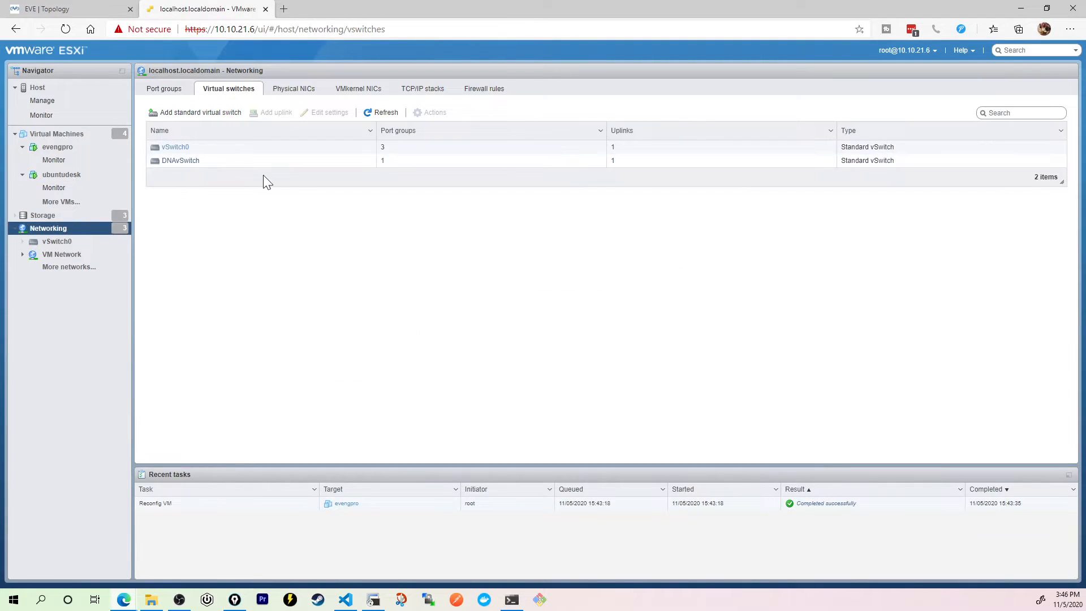
click(178, 95)
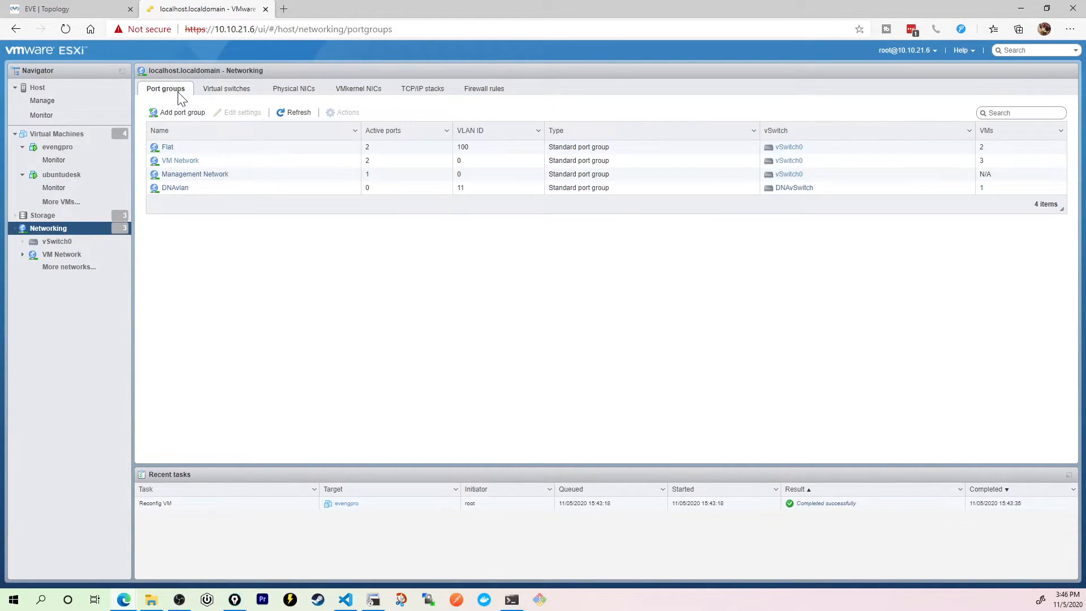
click(227, 151)
click(244, 114)
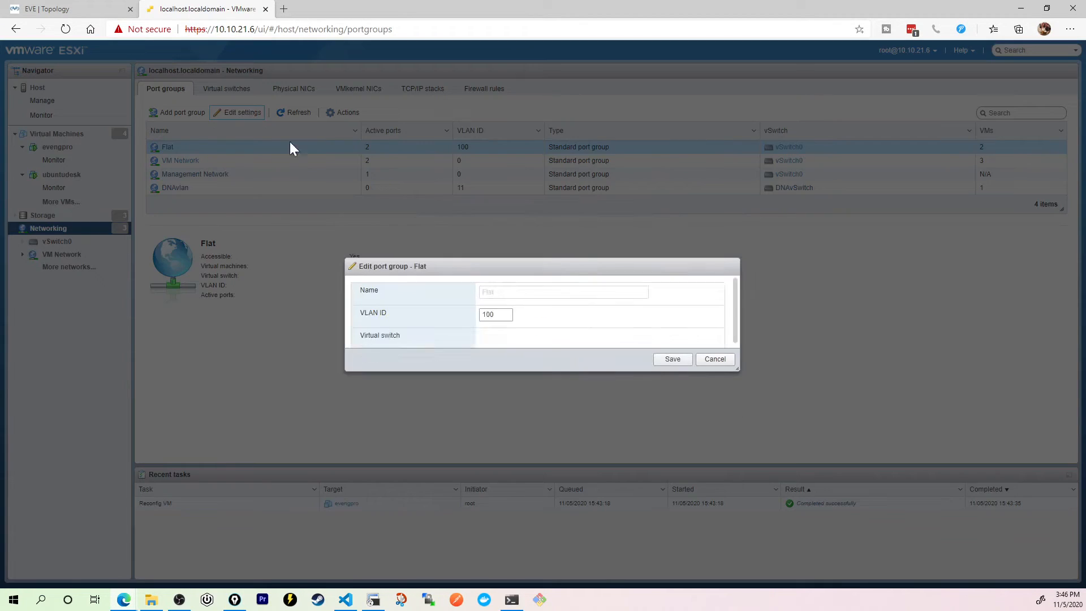
click(357, 332)
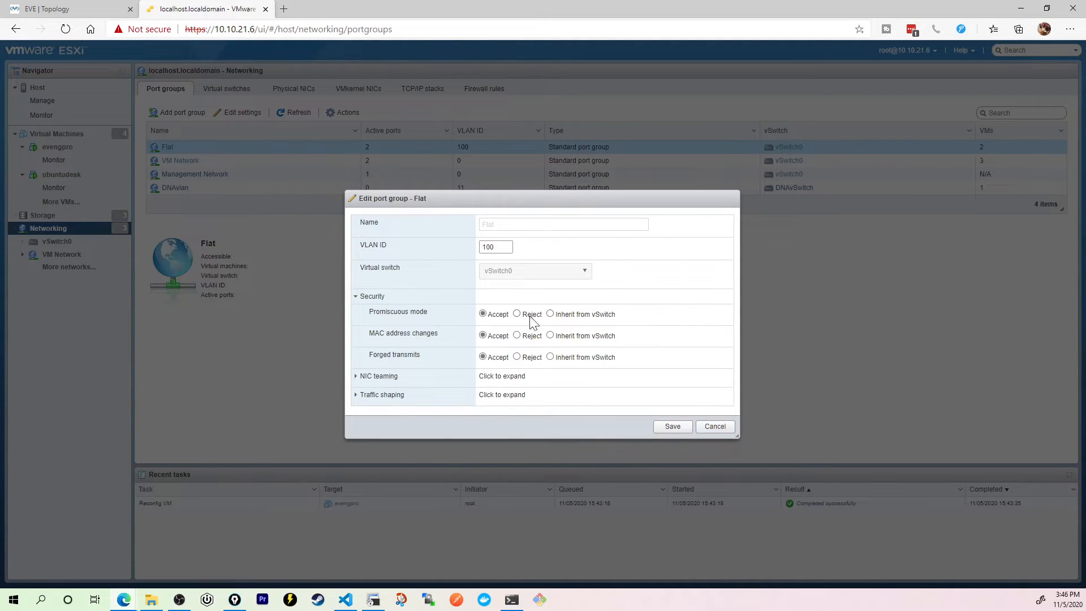
click(717, 428)
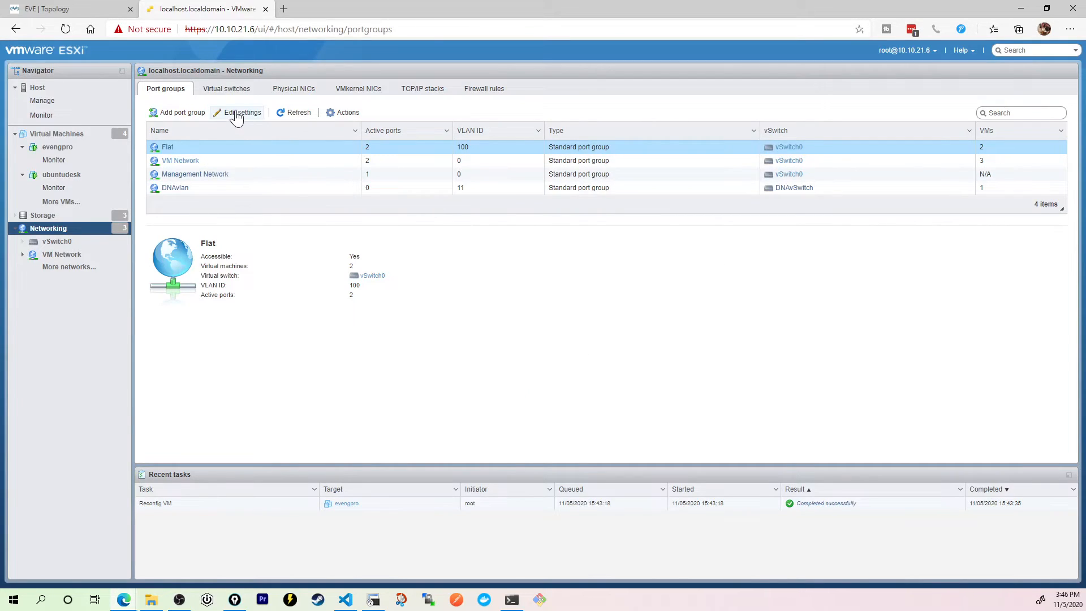
- Switch to the EVE-NG topology, open router R23's console and enter global configuration mode
click(85, 8)
click(702, 226)
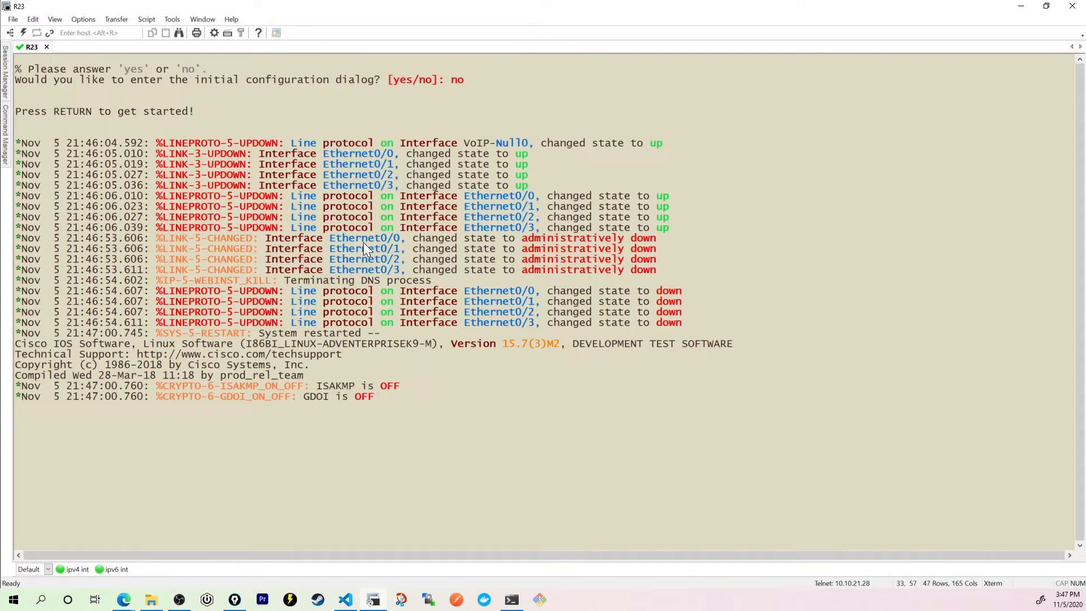
key(Return)
text(en)
key(Return)
text(conf t)
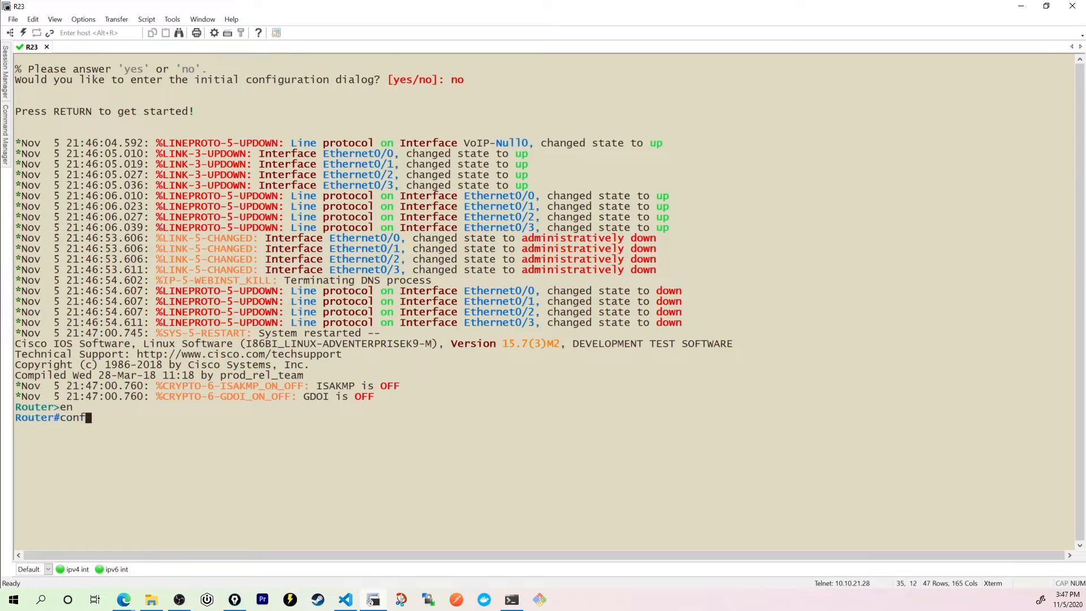
key(Return)
- Assign 172.16.1.10 255.255.255.0 to interface eth 0/0, enable the interface and leave configuration mode
text(itn)
key(BackSpace)
key(BackSpace)
text(nt eth 0/0)
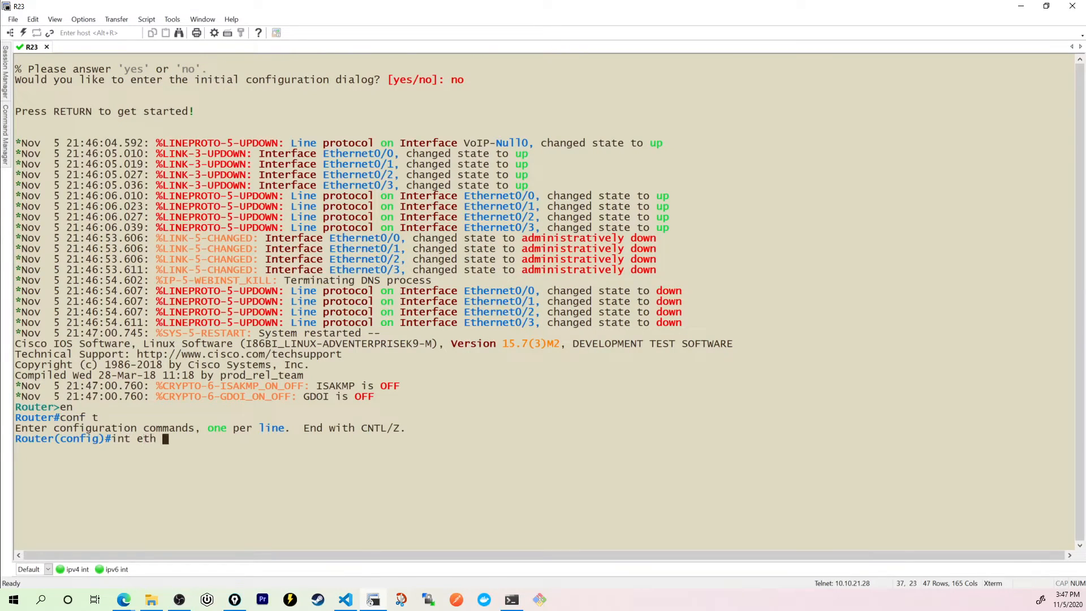
key(Return)
text(ip add 172.16.1.10 255.255.255.0)
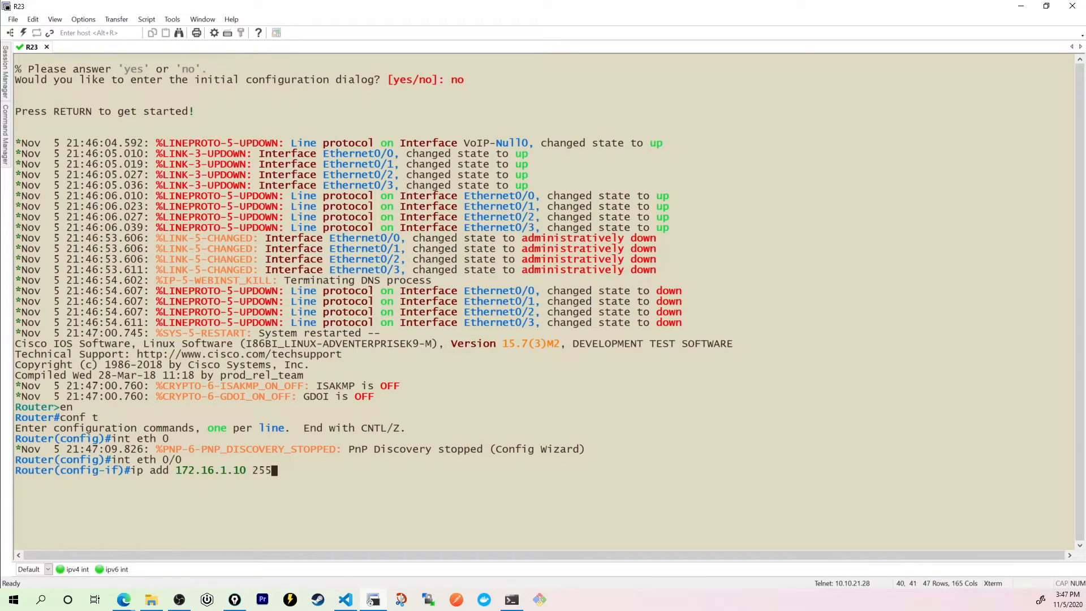
key(Return)
text(no shut)
key(Return)
text(end)
key(Return)
- Check the router's interface addresses and status with "show ip int br"
key(Return)
key(Return)
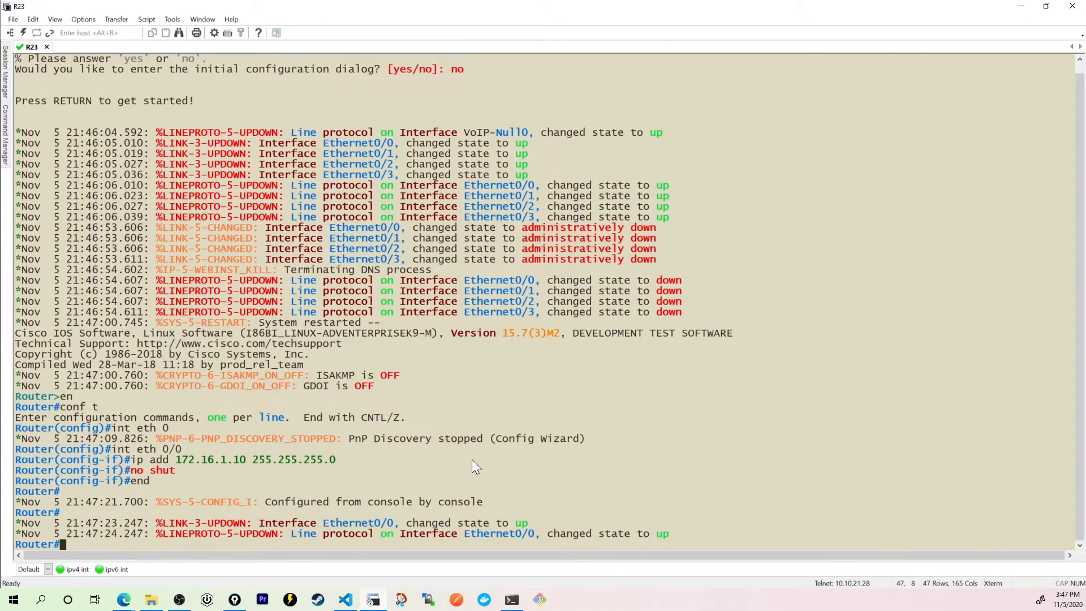
text(show ip int br)
key(Return)
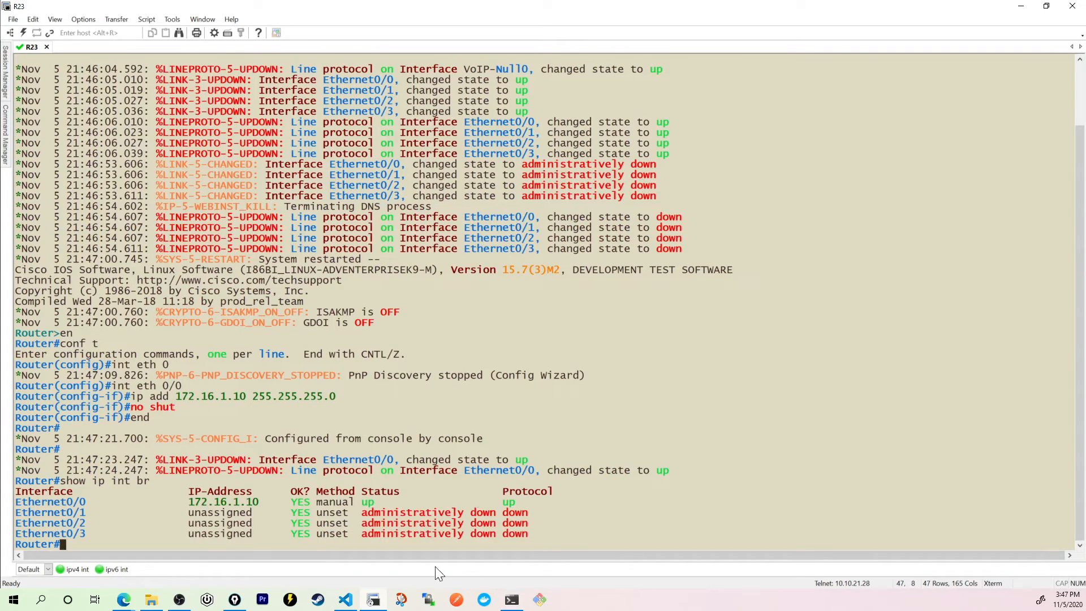
- Switch to ESXi and open the console of the ubuntudesk virtual machine
click(126, 597)
click(179, 547)
click(232, 9)
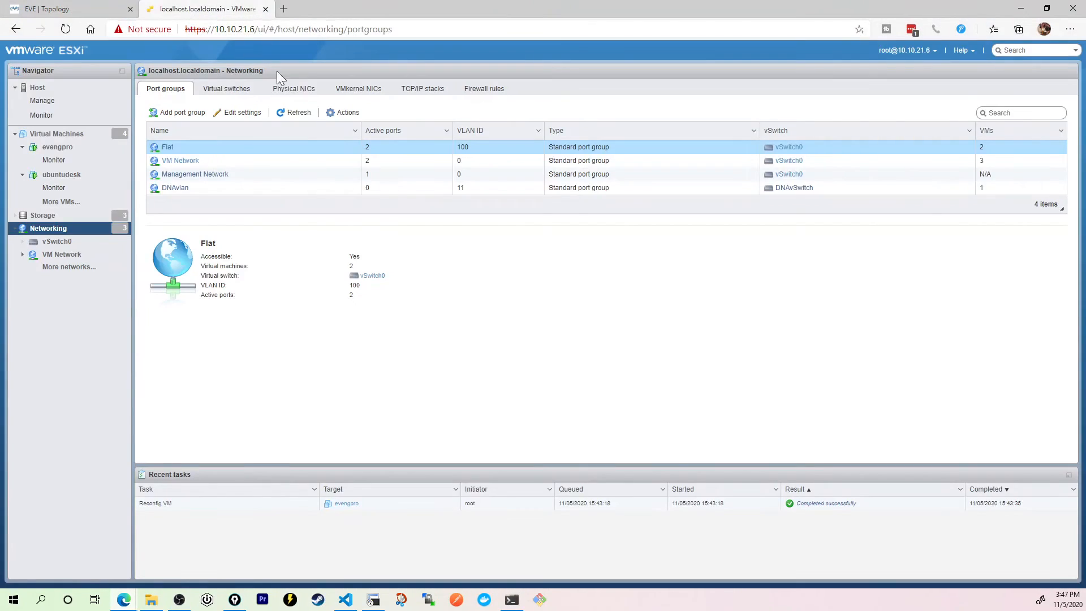
click(63, 175)
click(236, 185)
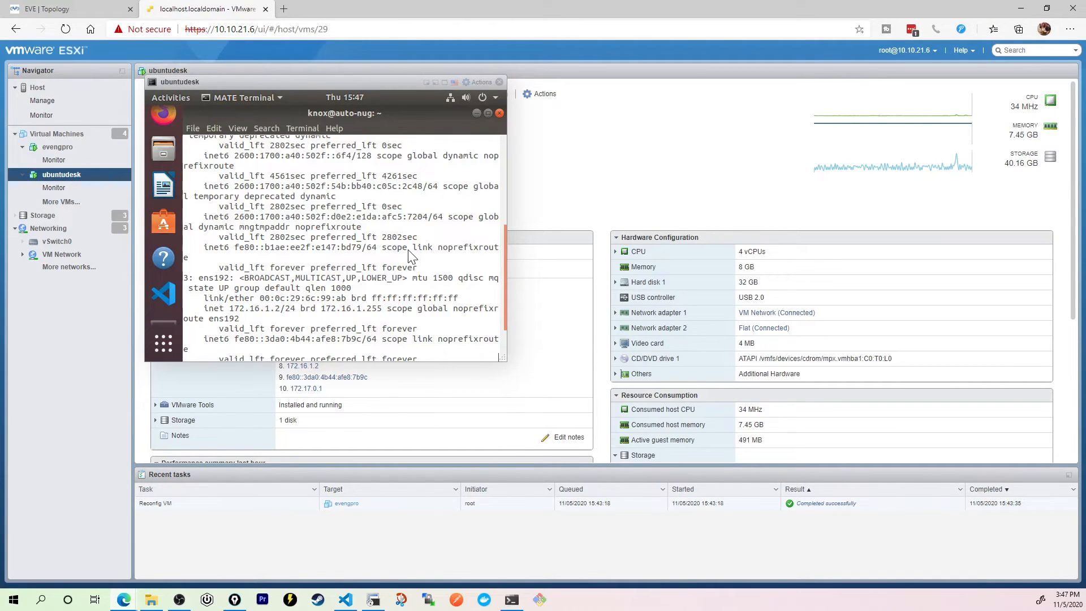
- Ping 172.16.1.10 from the ubuntudesk terminal and reposition the console window
key(Return)
key(Return)
key(Return)
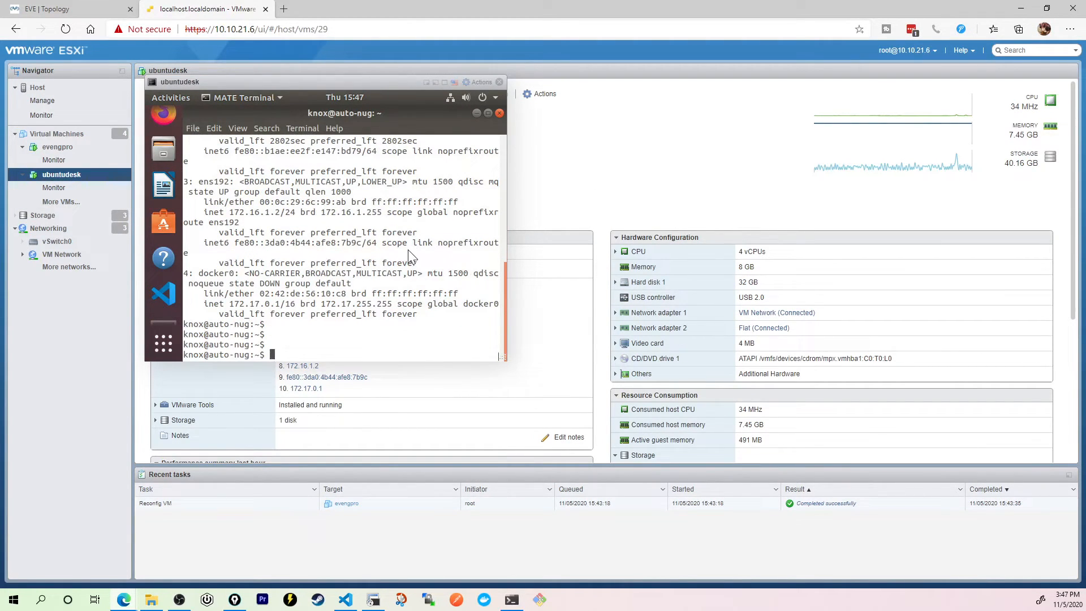
text(ping 172.16.1.10)
key(Return)
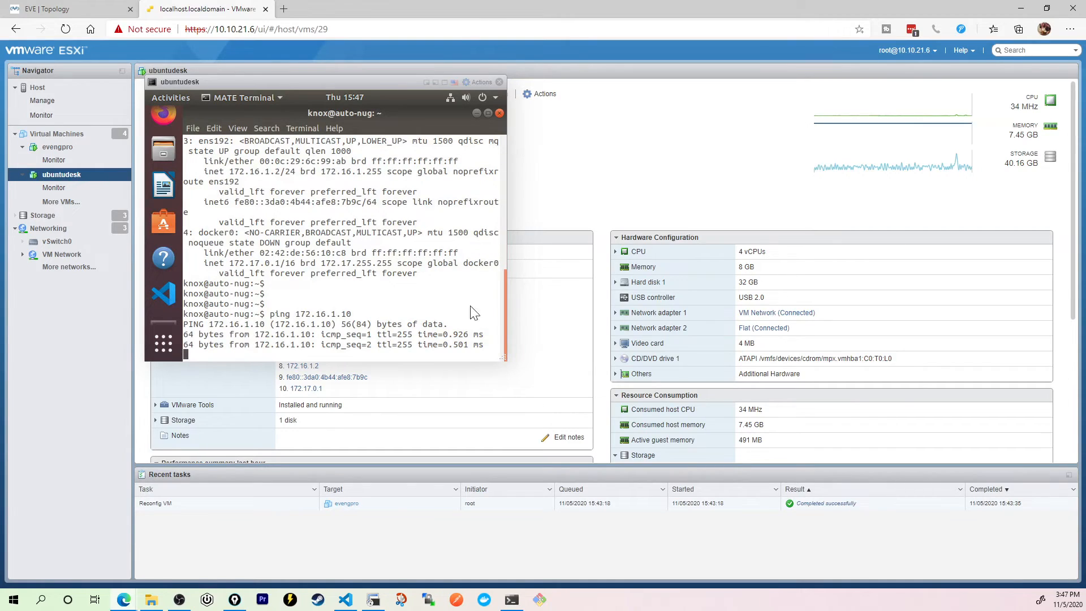
drag(352, 80, 466, 167)
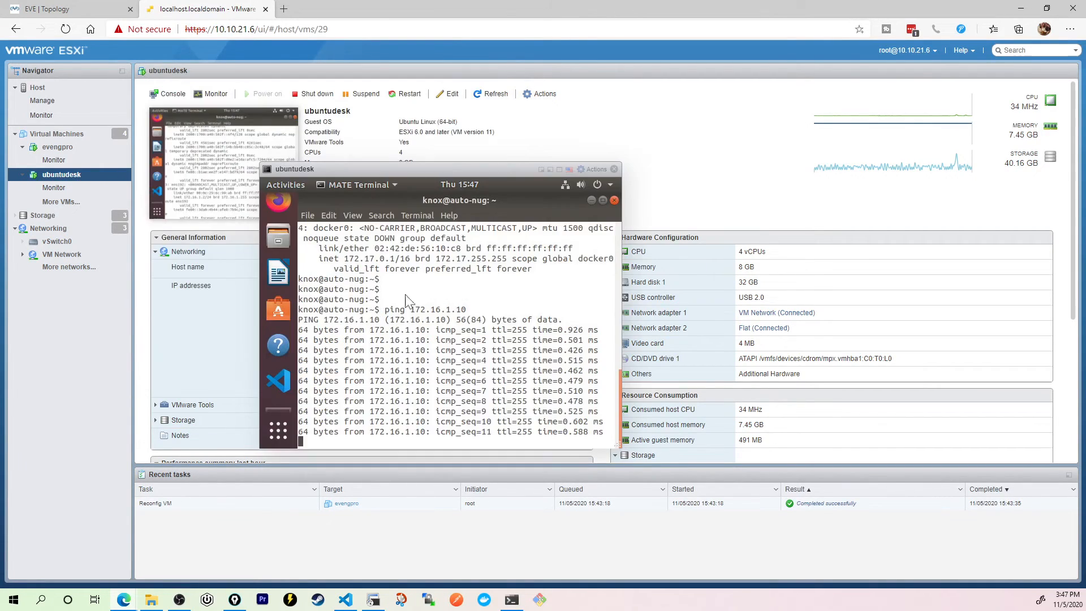